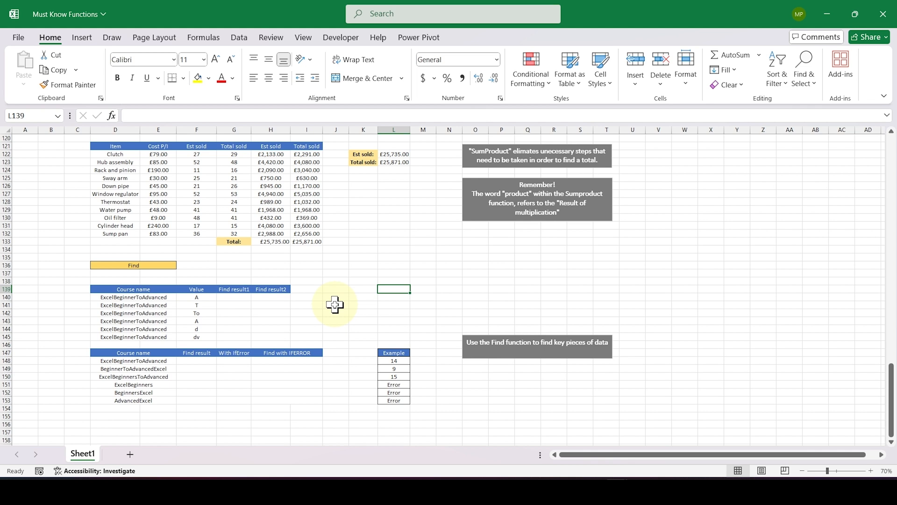
Step: Enter =FIND(F140,D140) in G140 under Find result1 and fill the formula down to G145
click(232, 298)
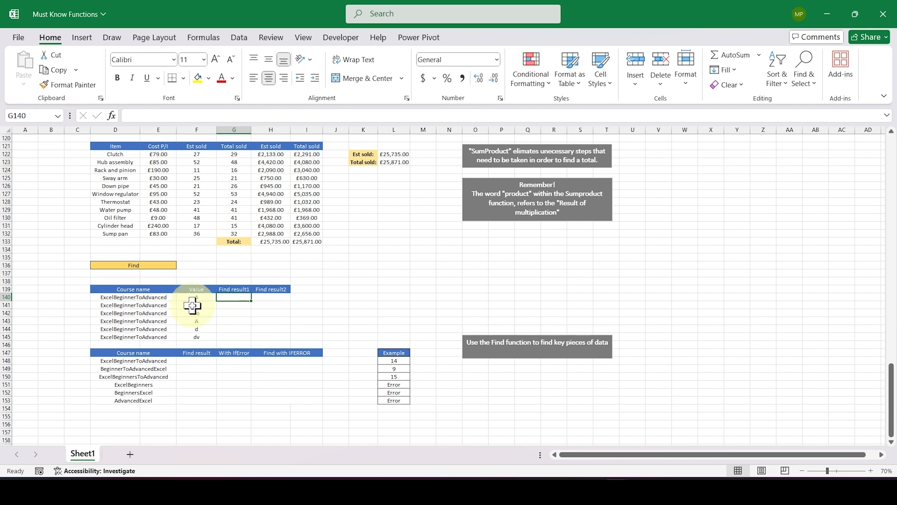
text(=find)
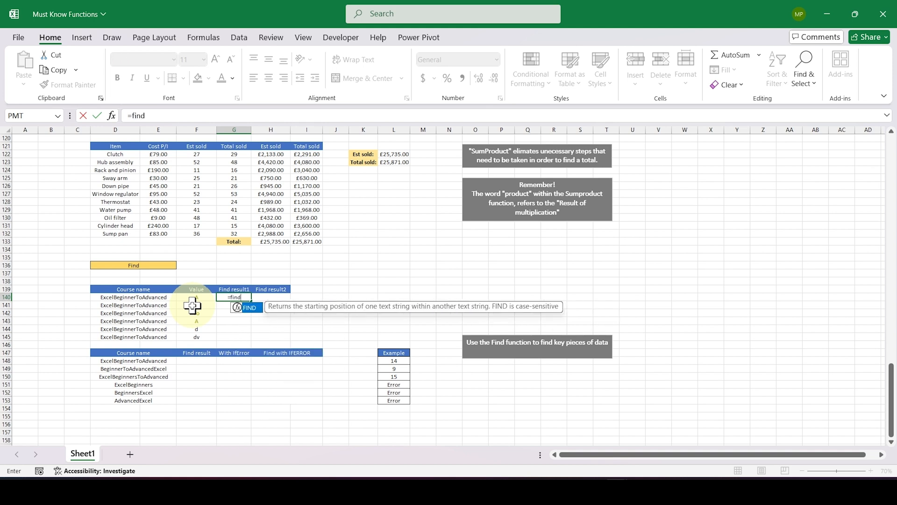
key(Tab)
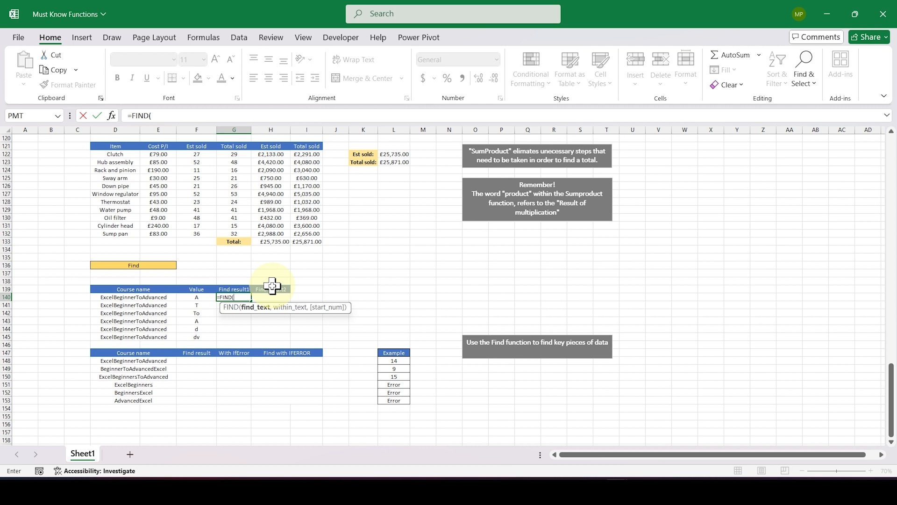
click(202, 299)
text(,)
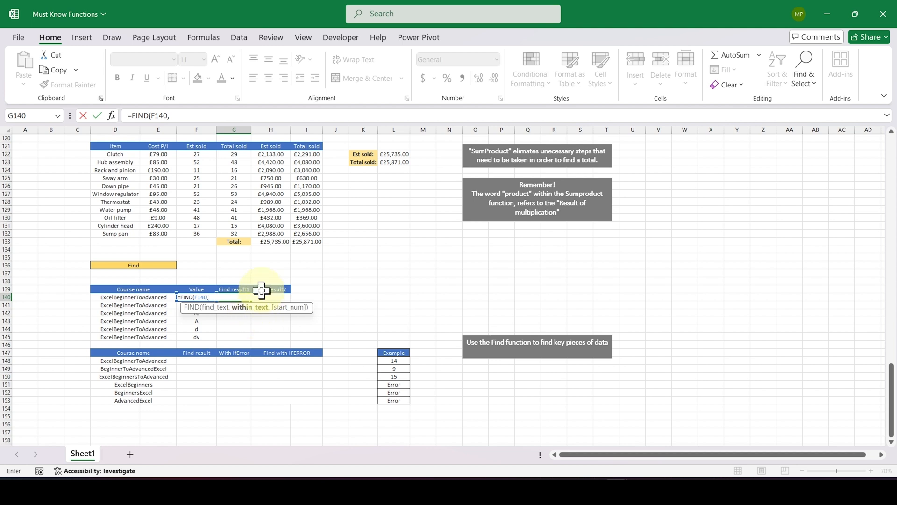
click(135, 298)
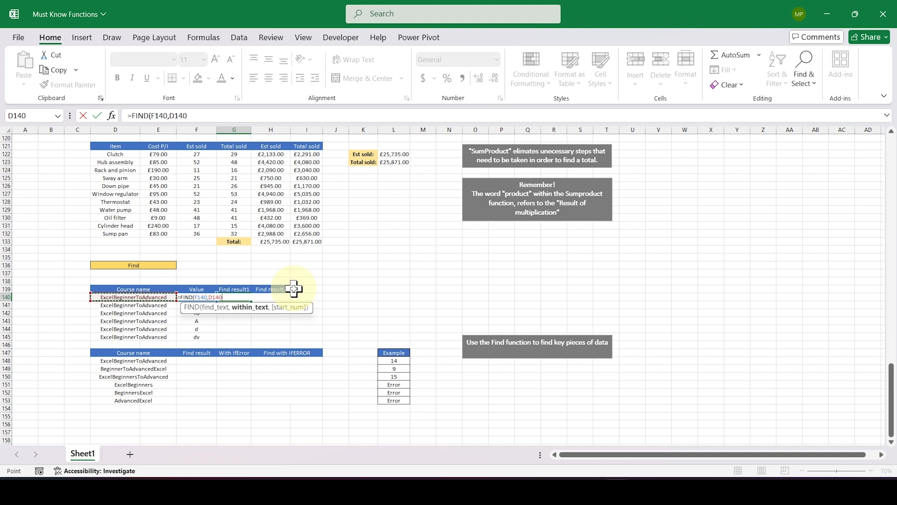
key(Return)
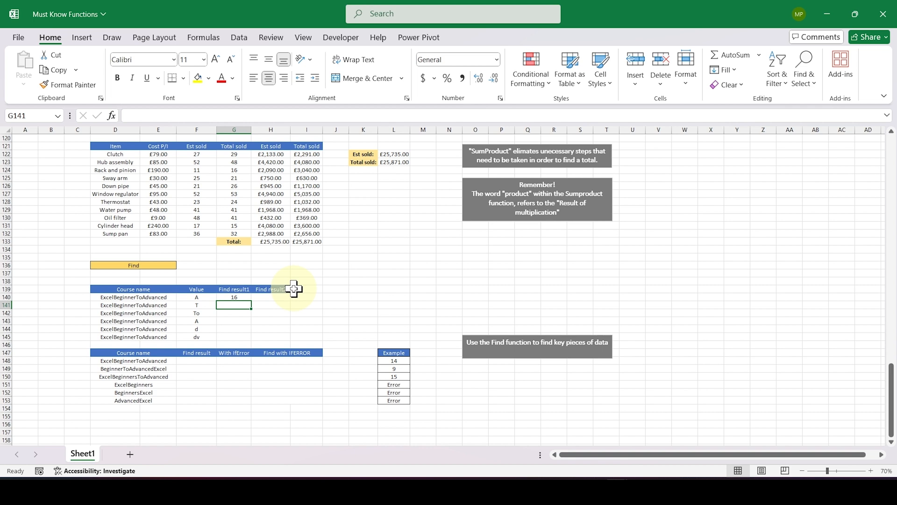
click(241, 297)
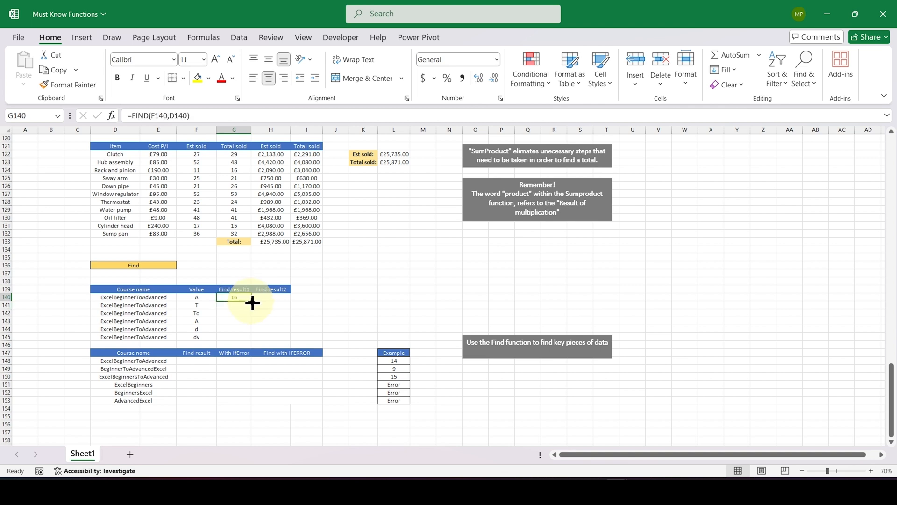
drag(252, 303, 248, 341)
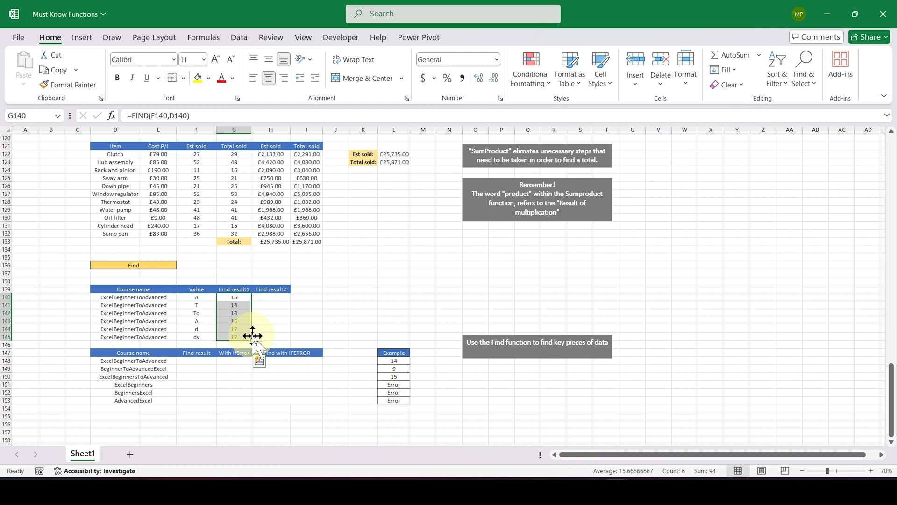
Step: Enter =FIND("B",D140) in H140 under Find result2 and fill the formula down to H145
click(275, 298)
text(=find)
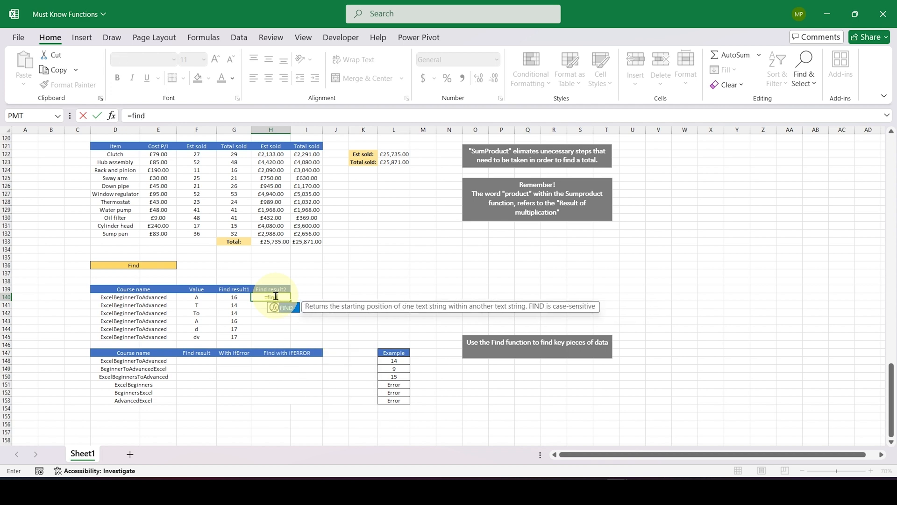
key(Tab)
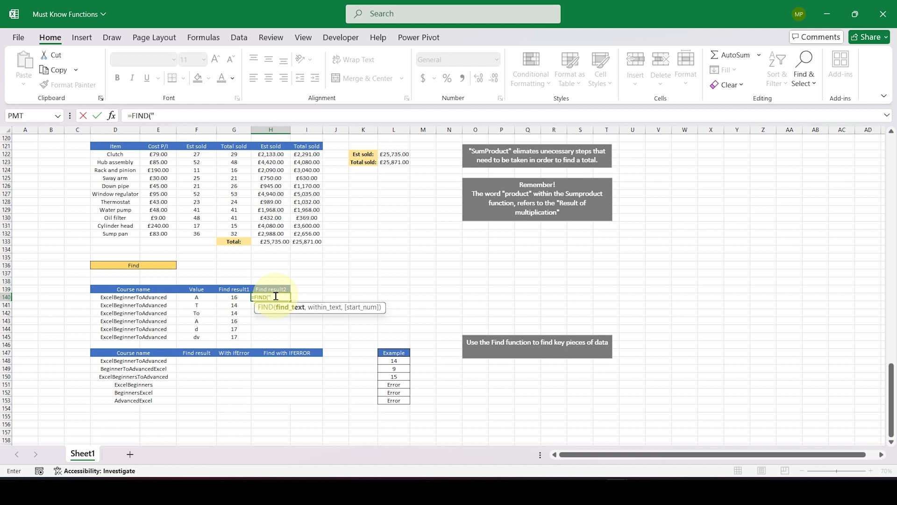
text(B",)
click(156, 297)
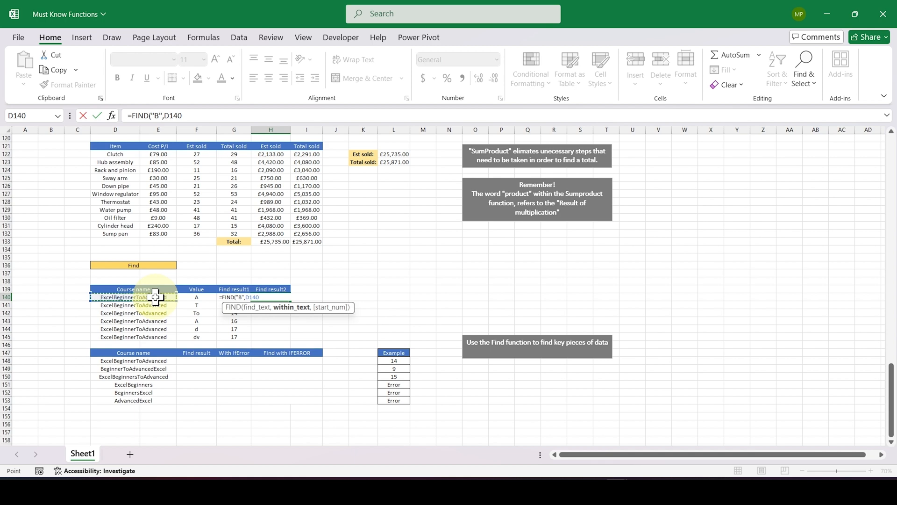
text())
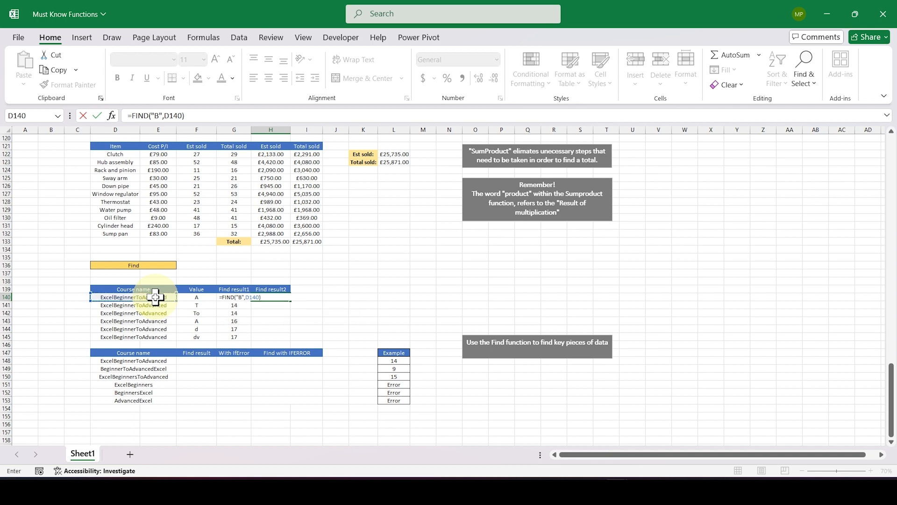
key(Return)
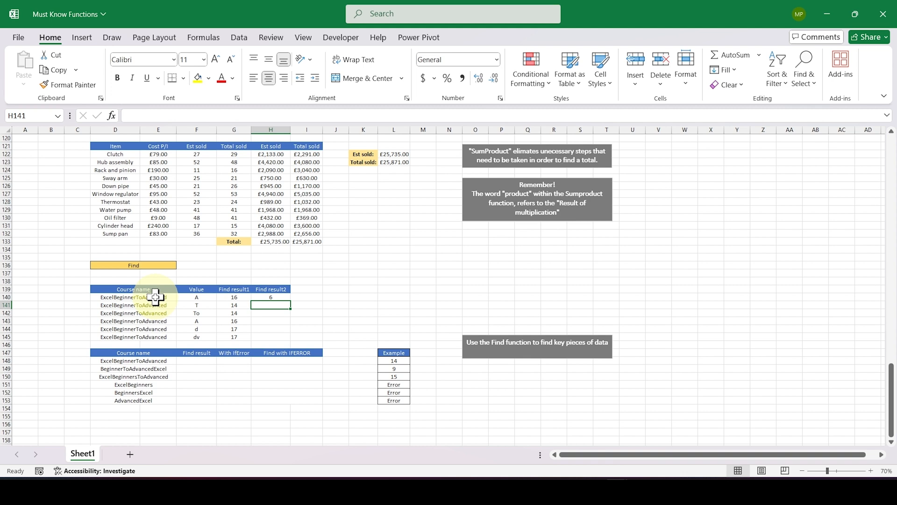
click(273, 298)
double_click(291, 301)
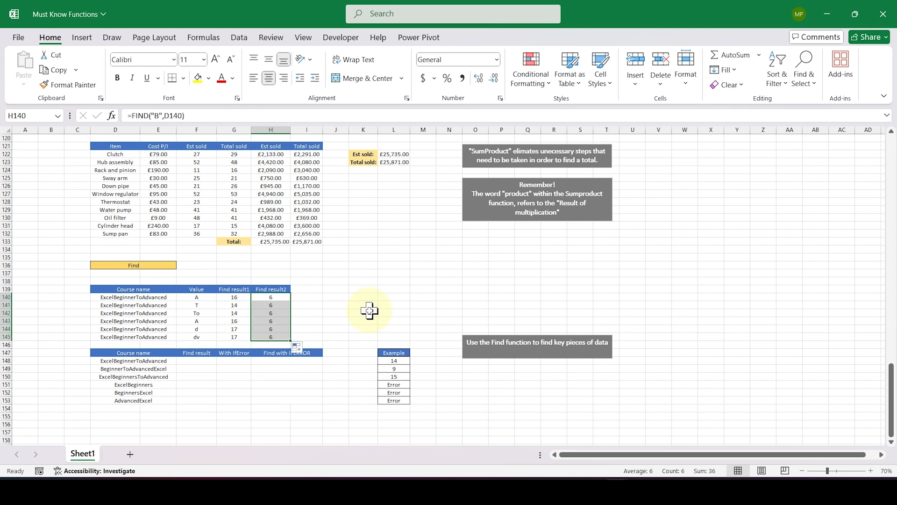
click(344, 319)
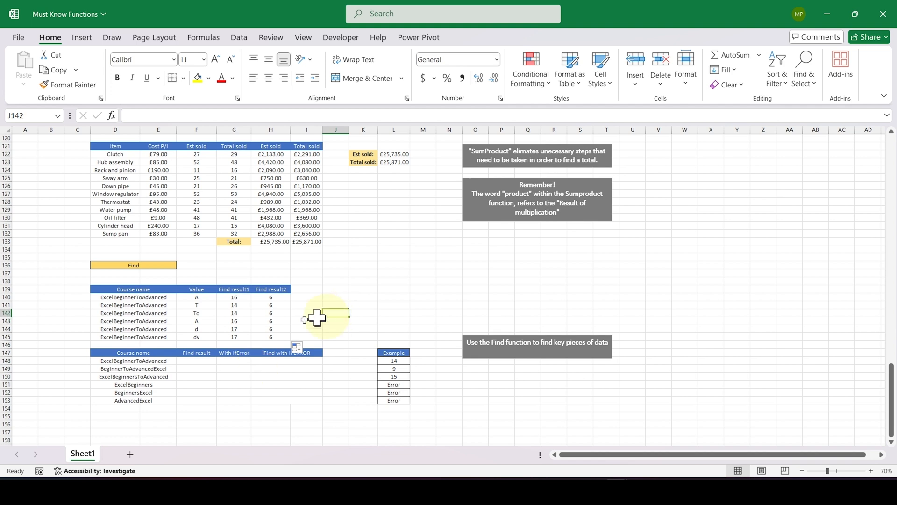
Step: Enter =FIND("Advanced",D148) in F148, the first Find result cell of the second course table
click(191, 360)
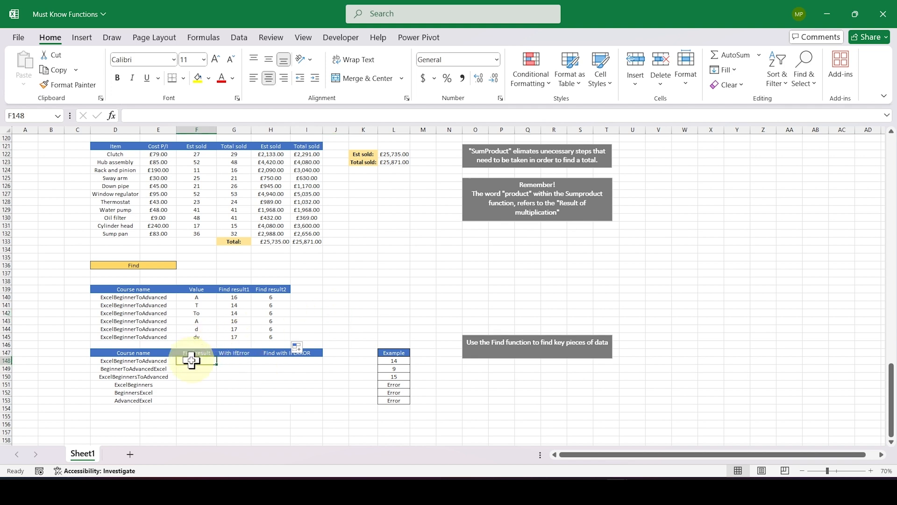
text(=find)
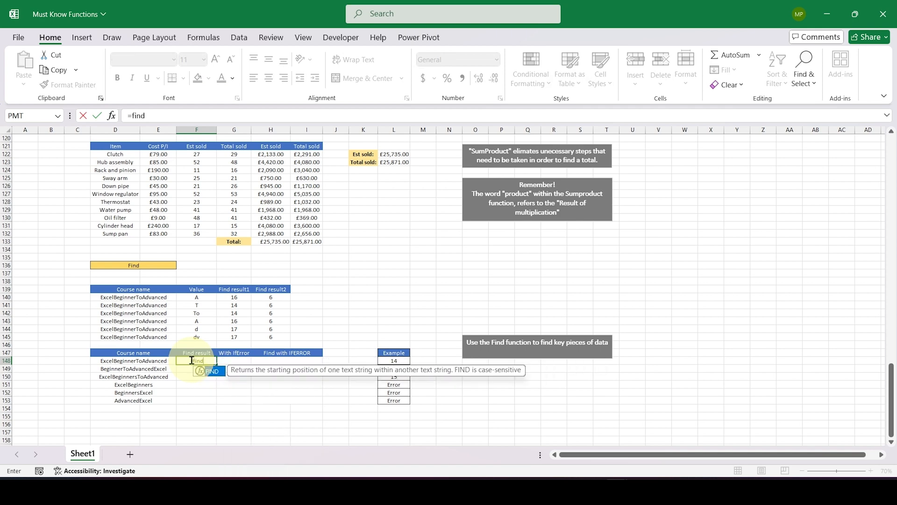
key(Tab)
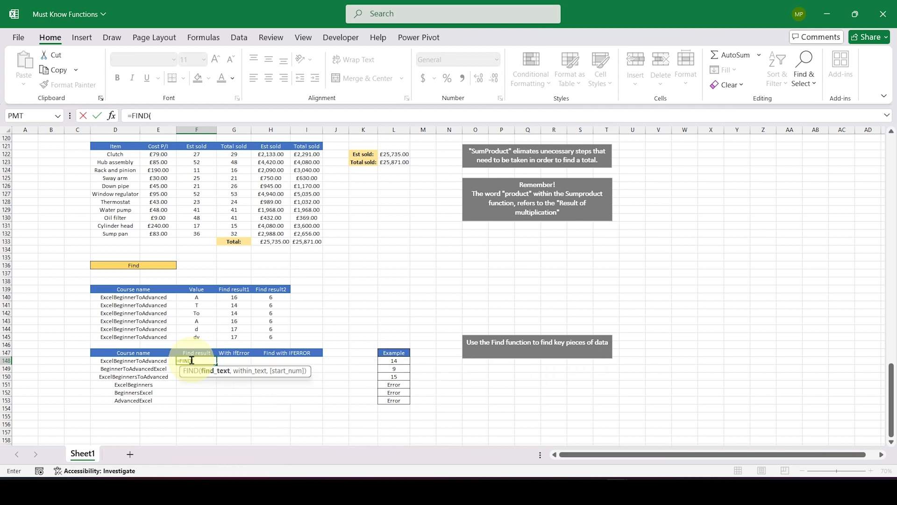
text("Advanced")
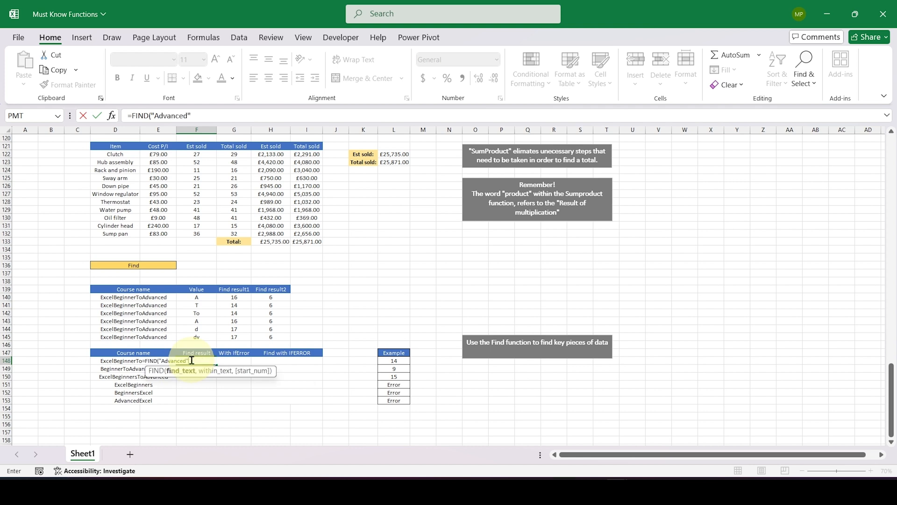
text(,)
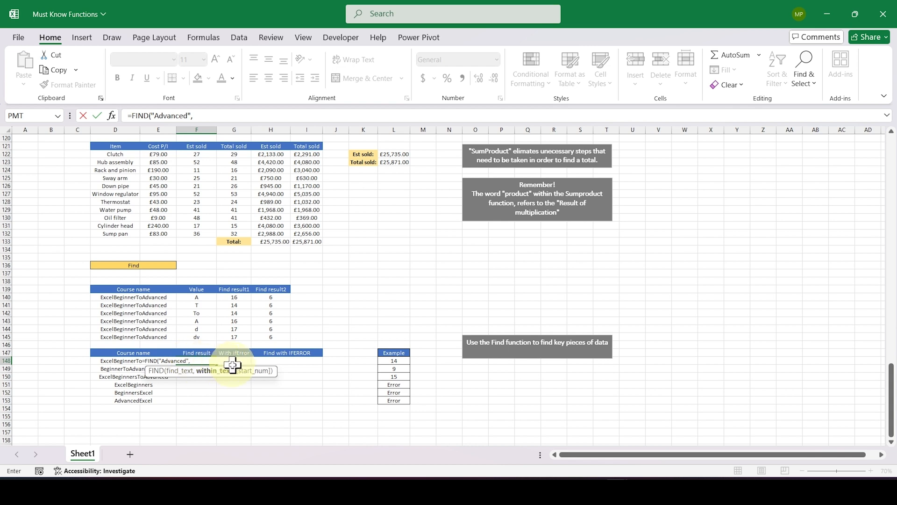
click(123, 360)
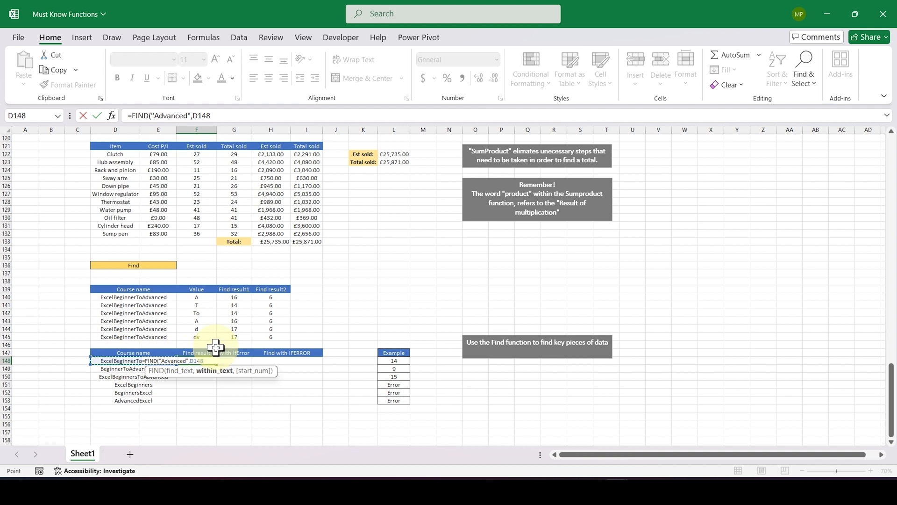
text())
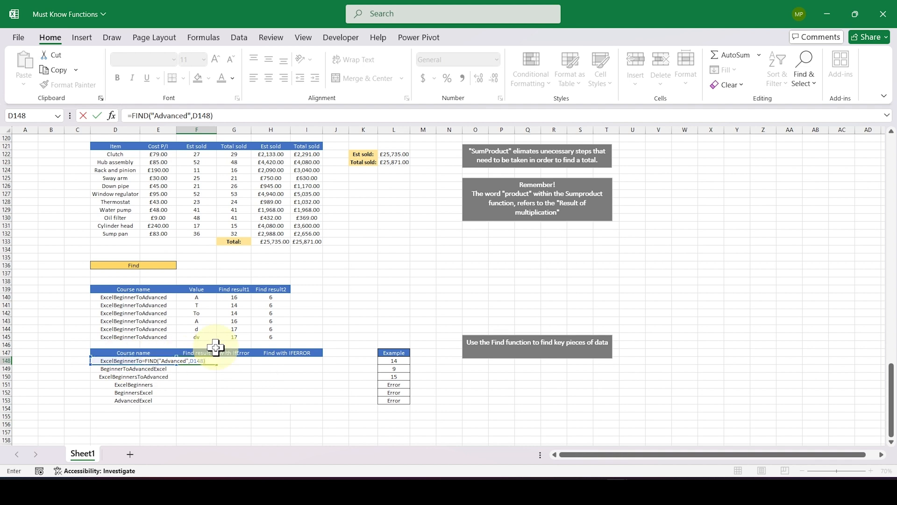
key(Return)
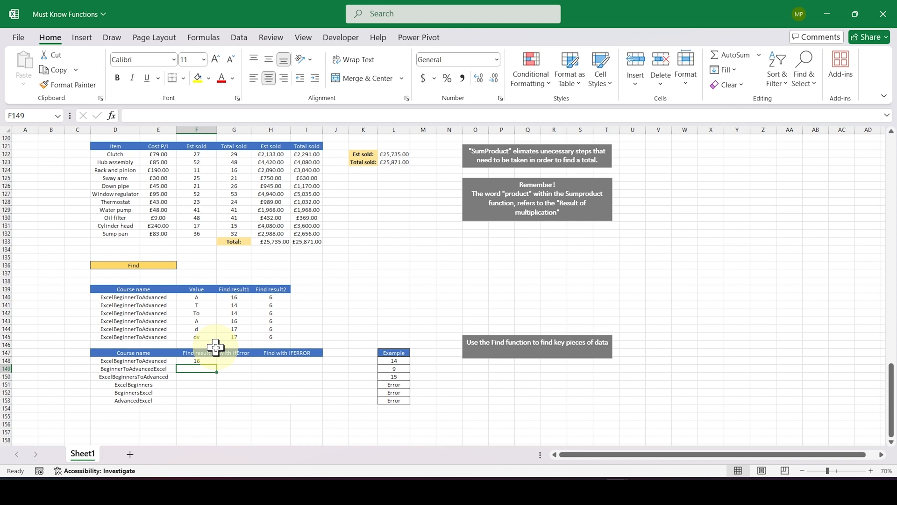
Step: Fill the FIND formula from F148 down to F153 and check the formulas in F151 and F152
click(214, 360)
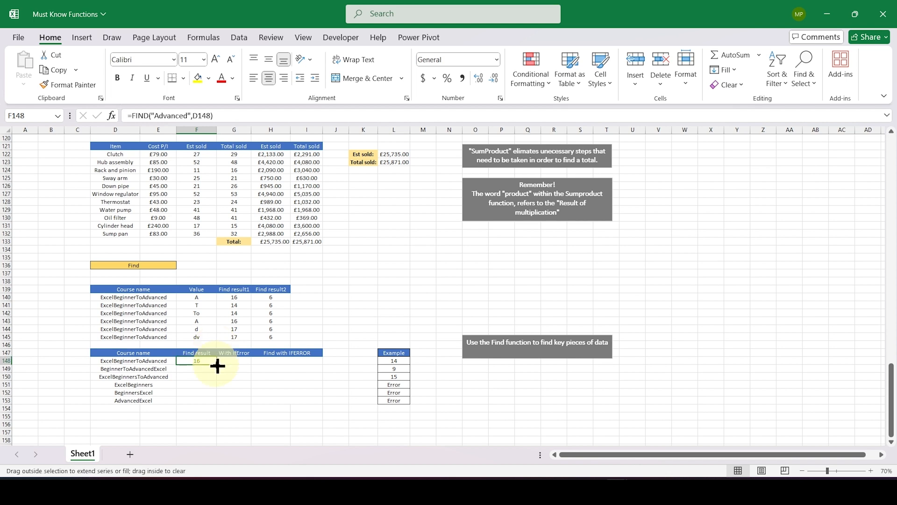
drag(217, 366, 219, 406)
click(263, 376)
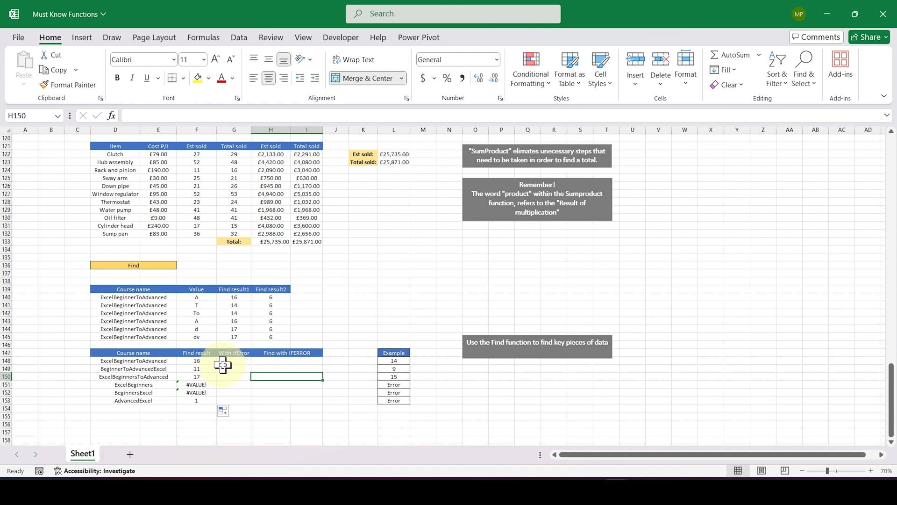
click(206, 385)
click(201, 392)
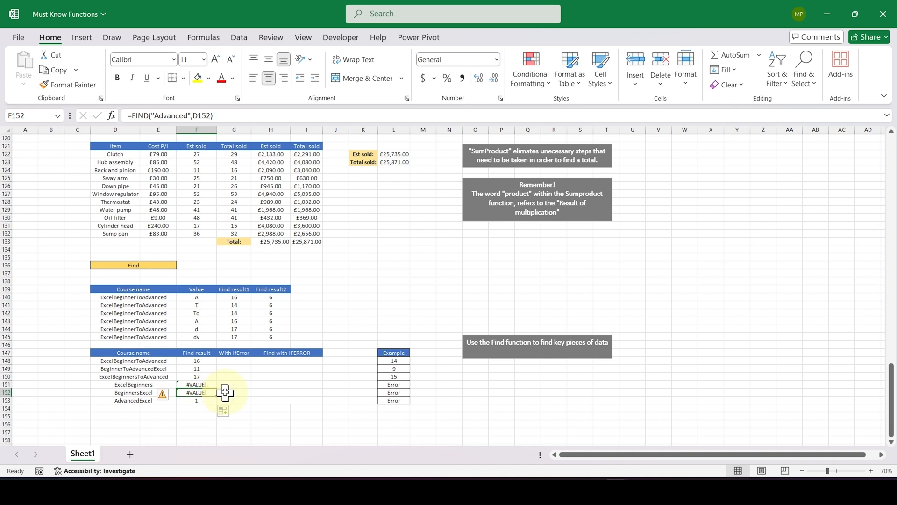
click(206, 384)
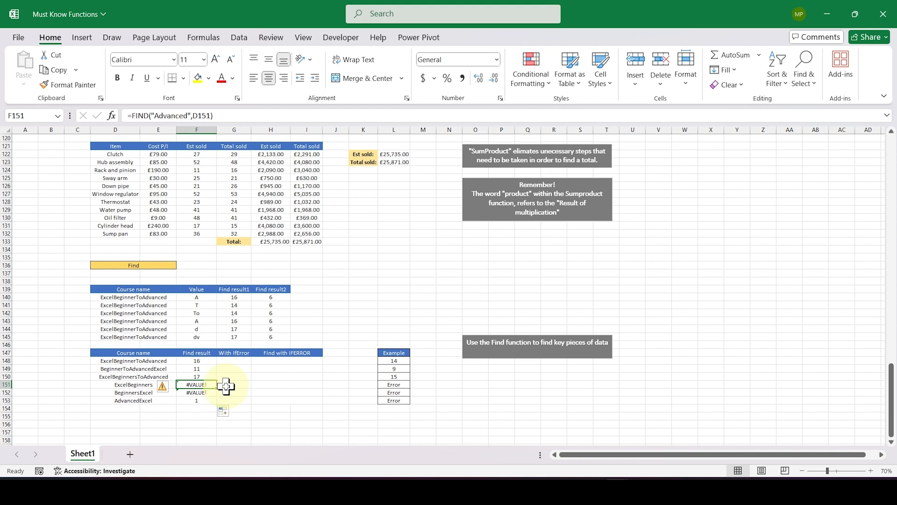
Step: Enter =IFERROR(F148,"Error") in G148 under With IfError
click(233, 364)
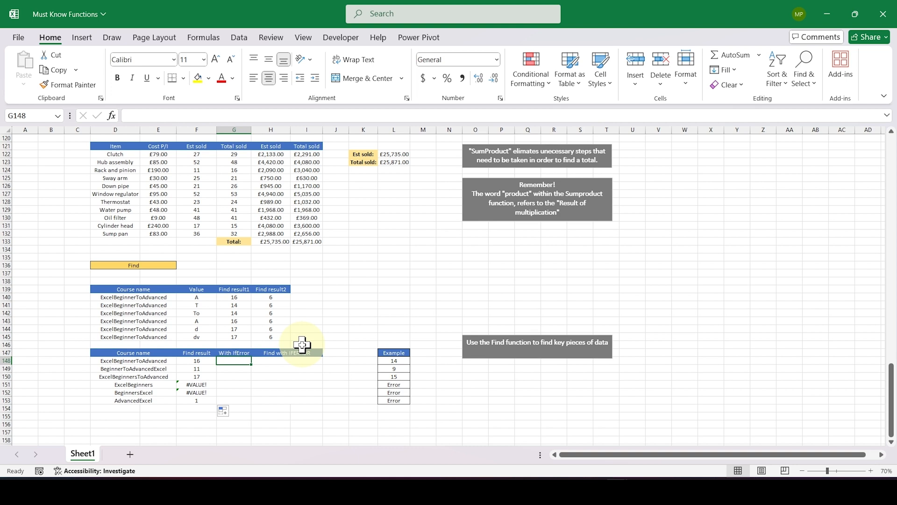
text(=ifer)
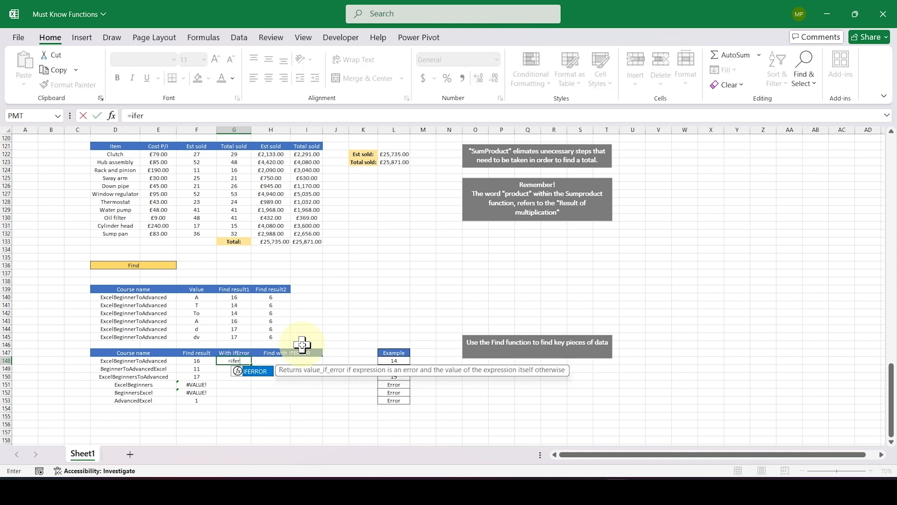
key(Tab)
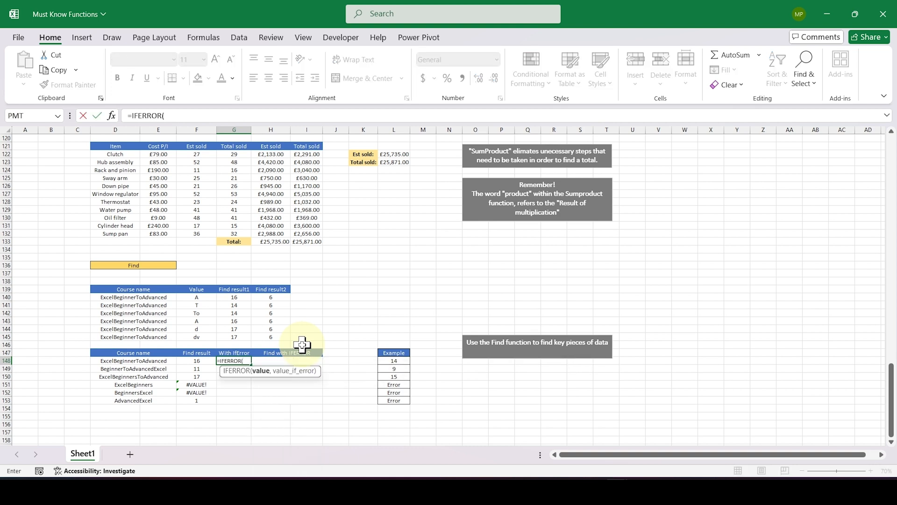
click(202, 362)
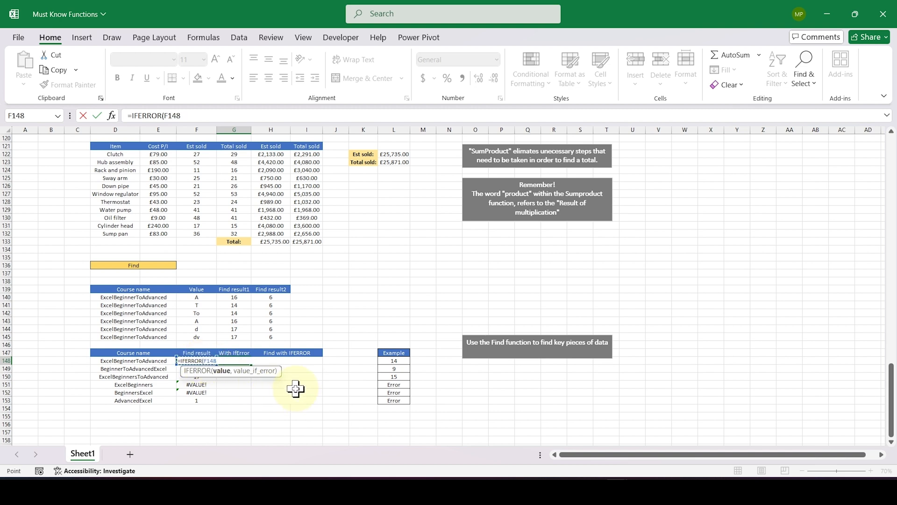
text(,)
text("E)
text(rro)
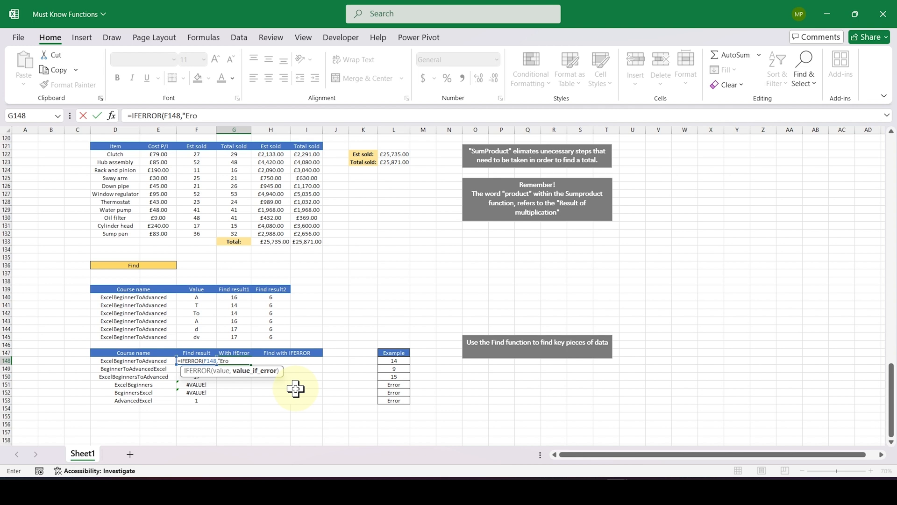
key(BackSpace)
text(ror"))
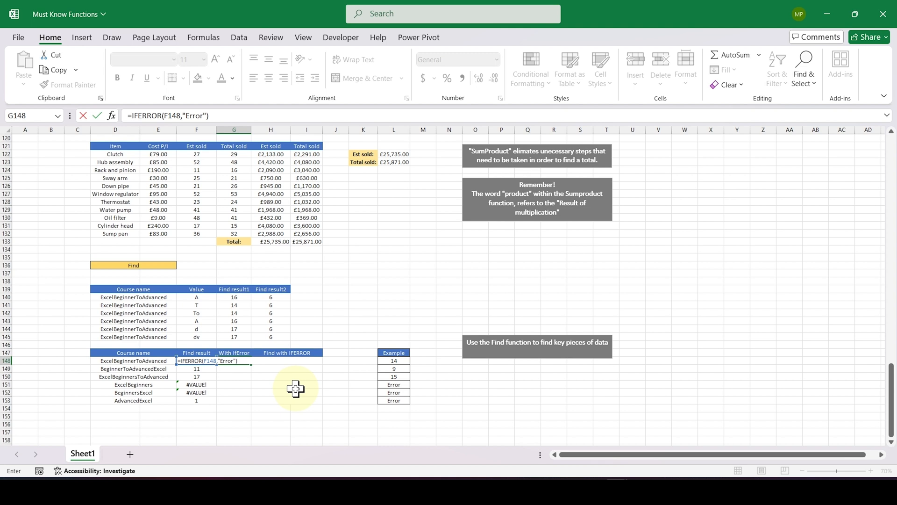
key(Return)
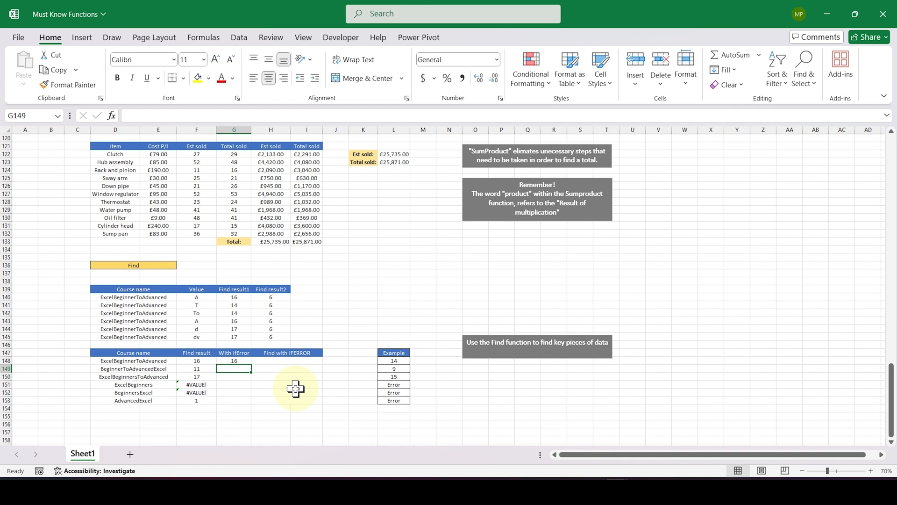
click(242, 359)
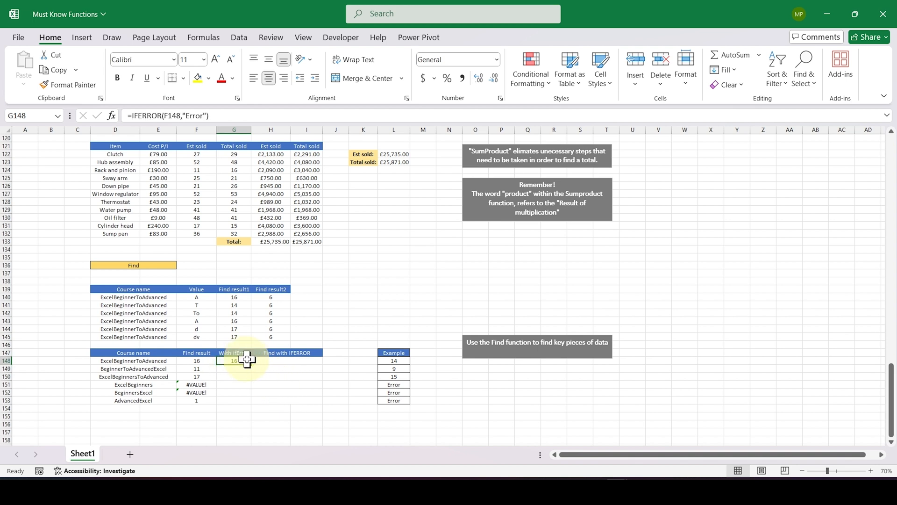
Step: Fill the IFERROR formula from G148 down to G153 in the With IfError column
drag(253, 367, 246, 402)
click(321, 402)
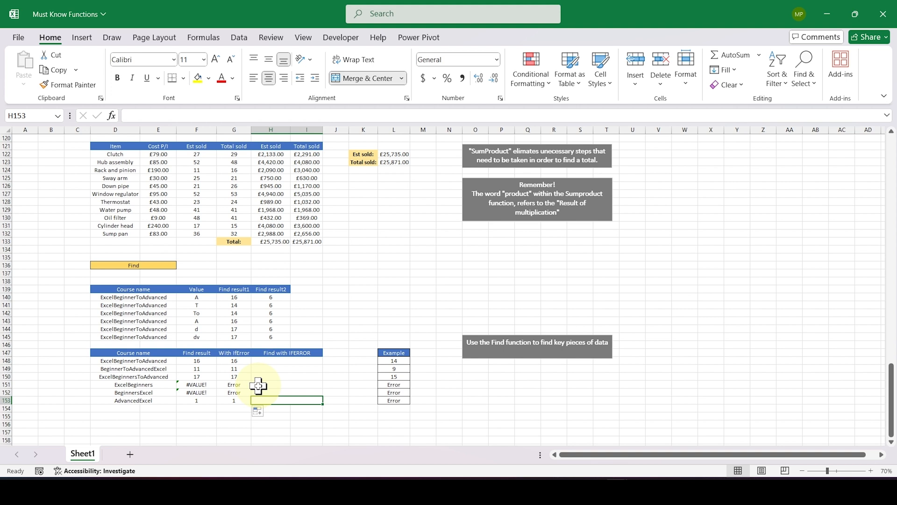
Step: Enter =IFERROR(FIND("T",D148),"Error") in H148 under Find with IFERROR
click(273, 362)
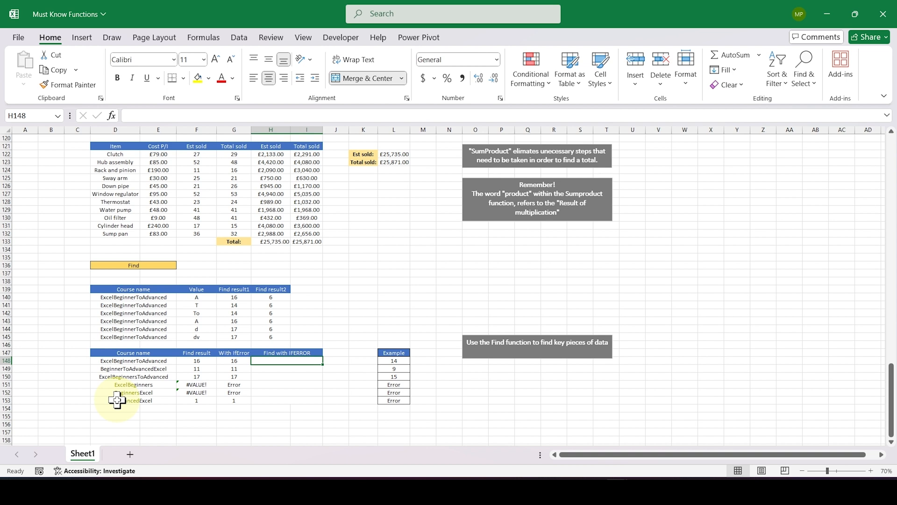
text(=)
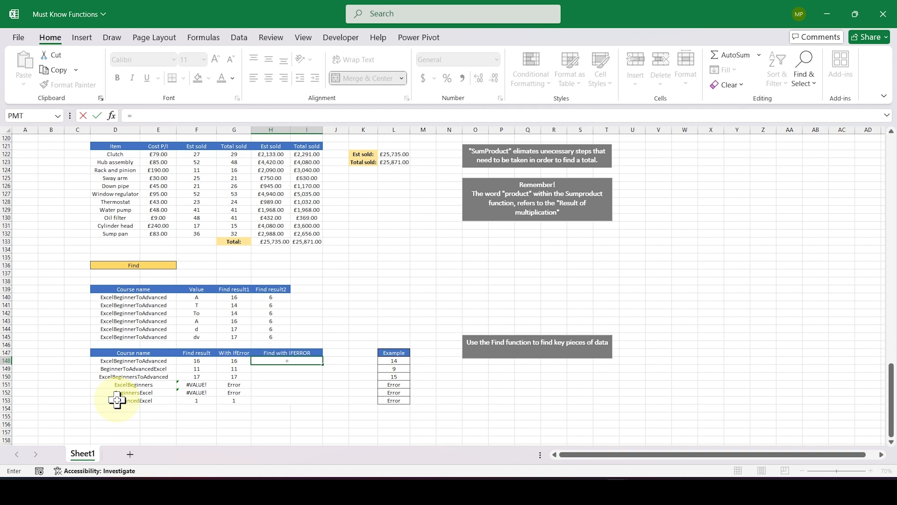
text(iferr)
key(Tab)
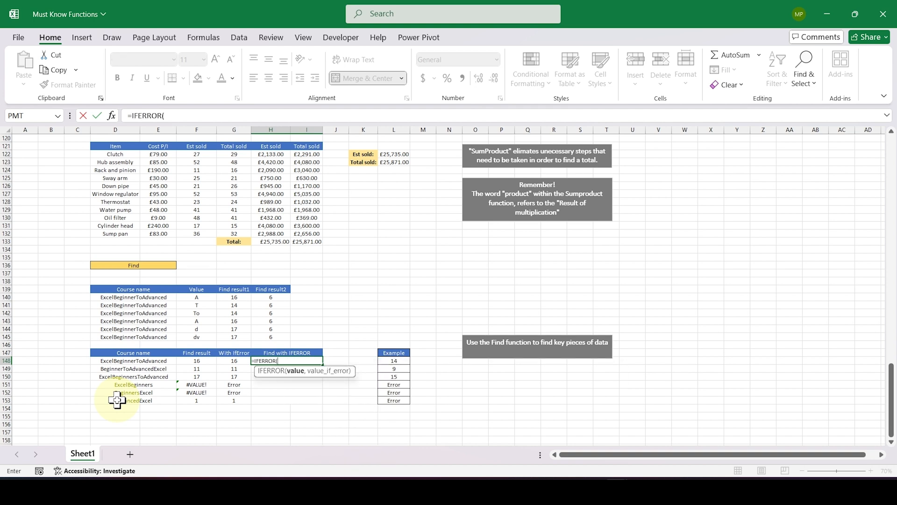
text(find)
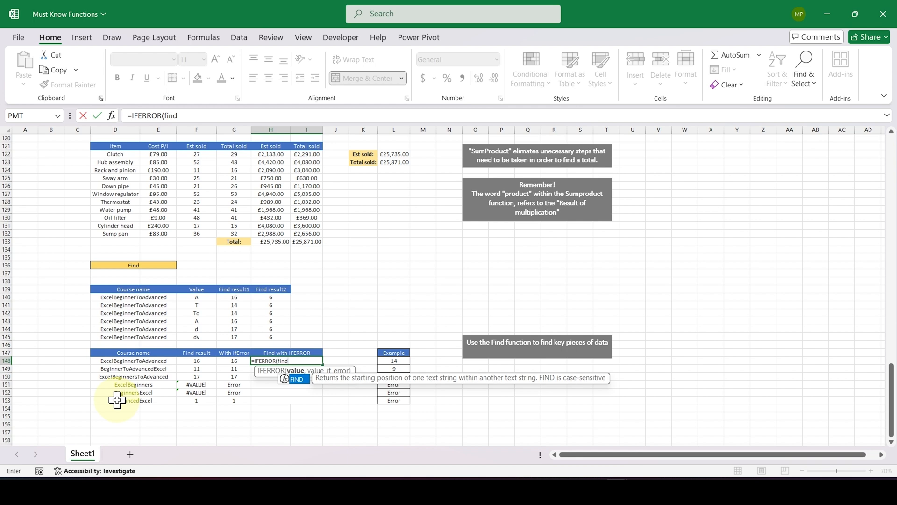
key(Tab)
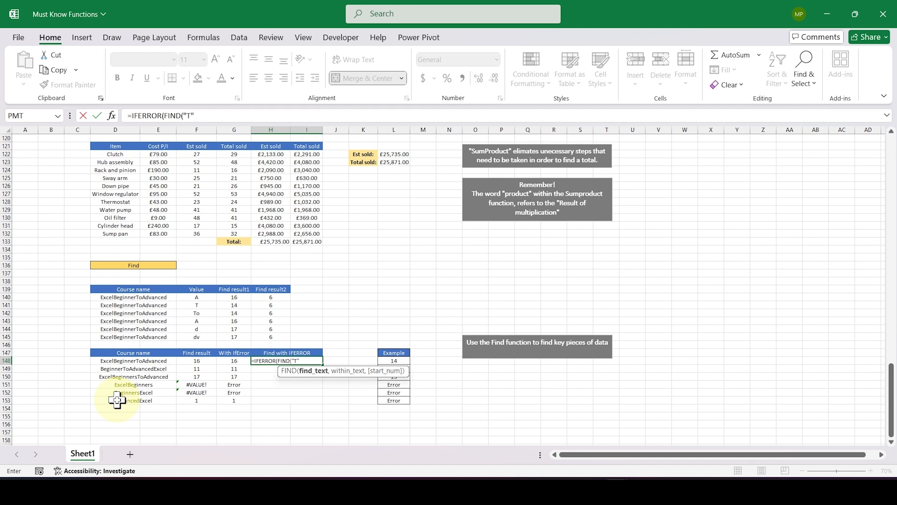
text(,)
click(136, 361)
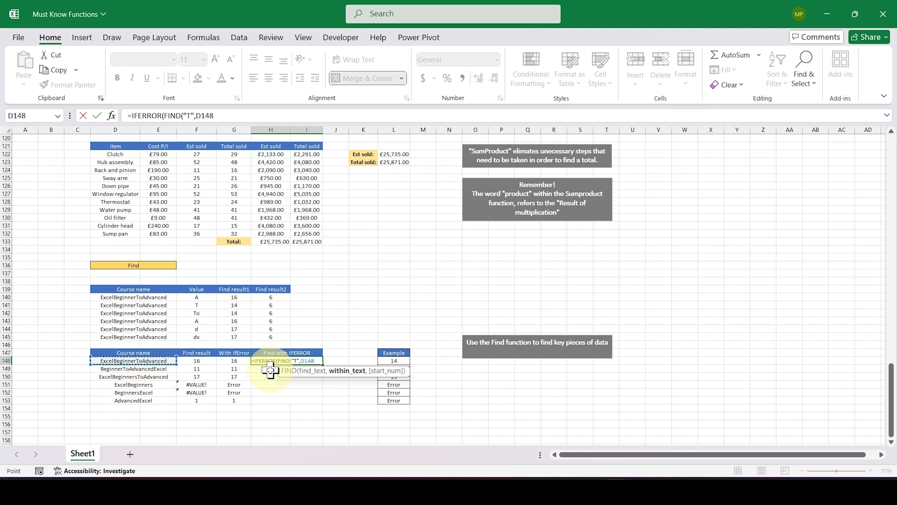
text(),)
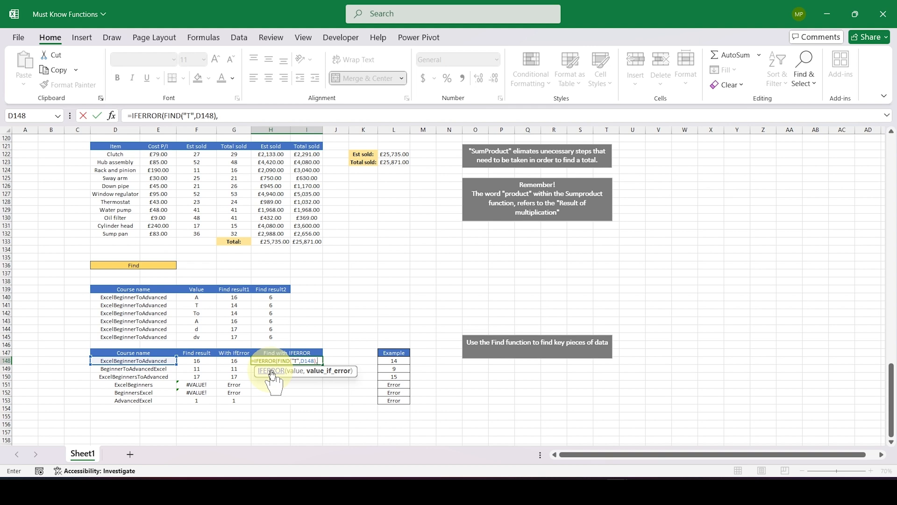
text(")
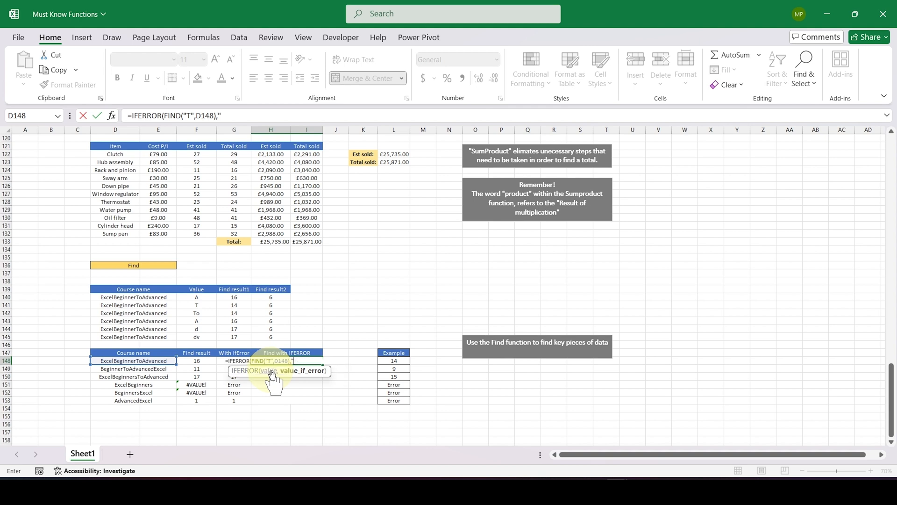
text(Error"))
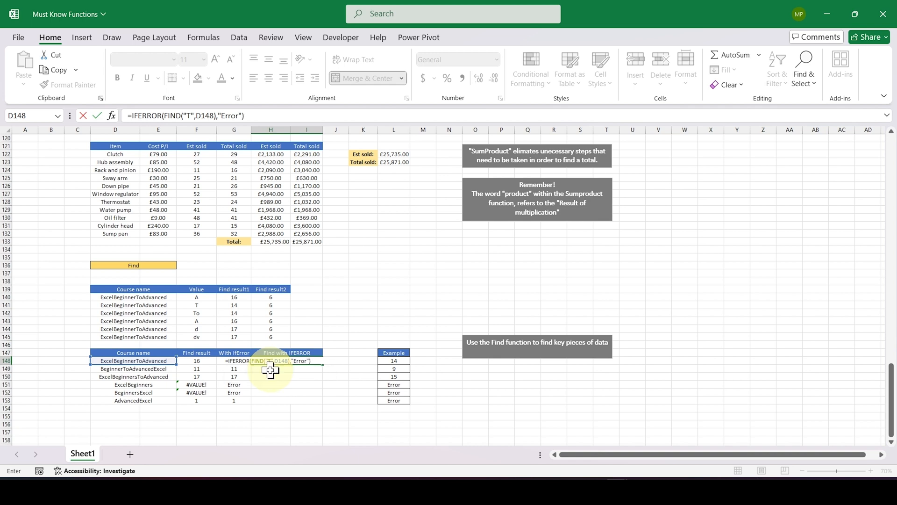
key(Return)
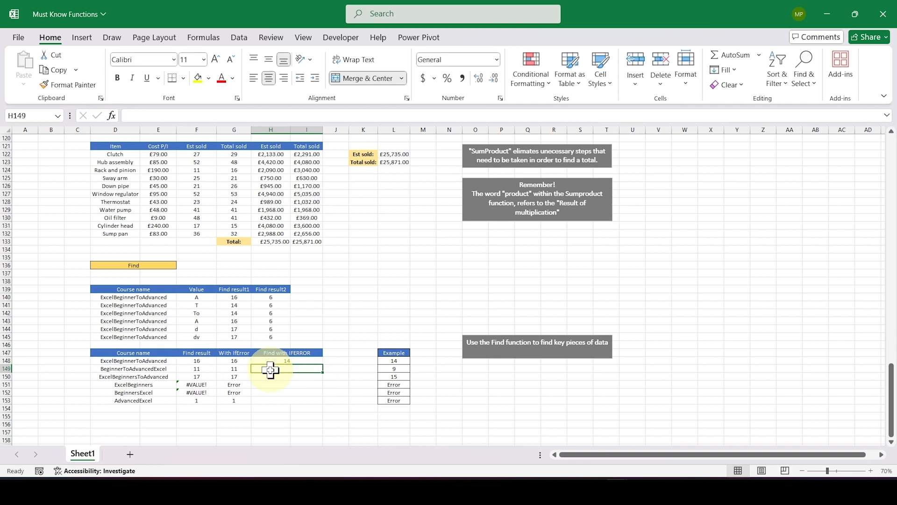
Step: Fill the combined IFERROR and FIND formula from H148 down to H153
click(299, 360)
drag(323, 364, 323, 404)
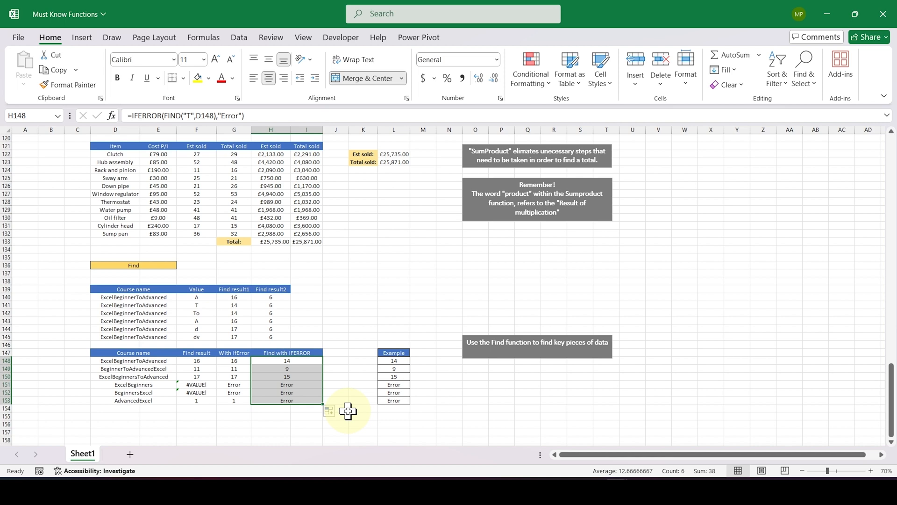
click(361, 415)
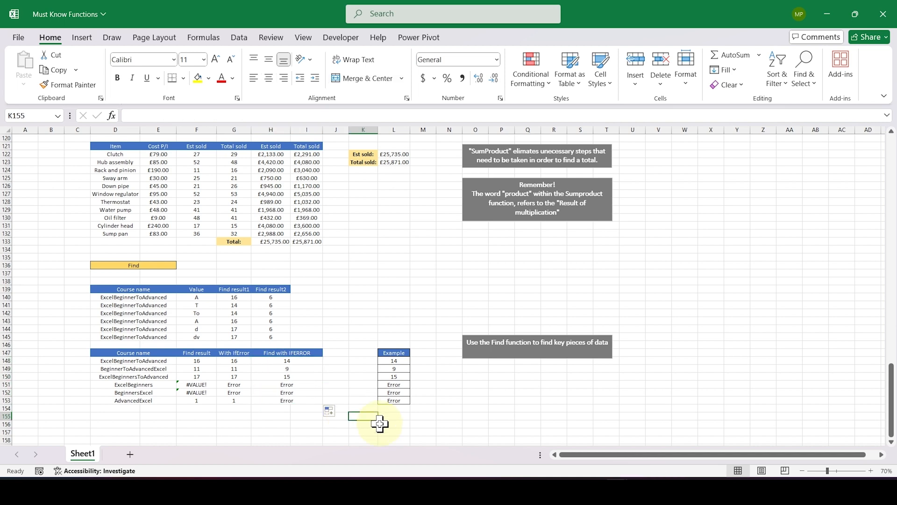